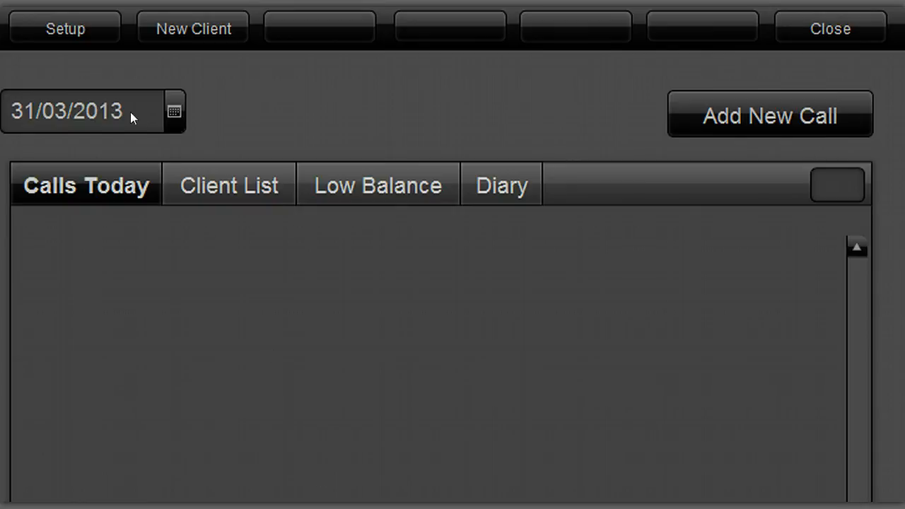
Open the service setup and review the General details: name, company name, telephone, email address and website
{"action": "left_click", "coordinate": [75, 32]}
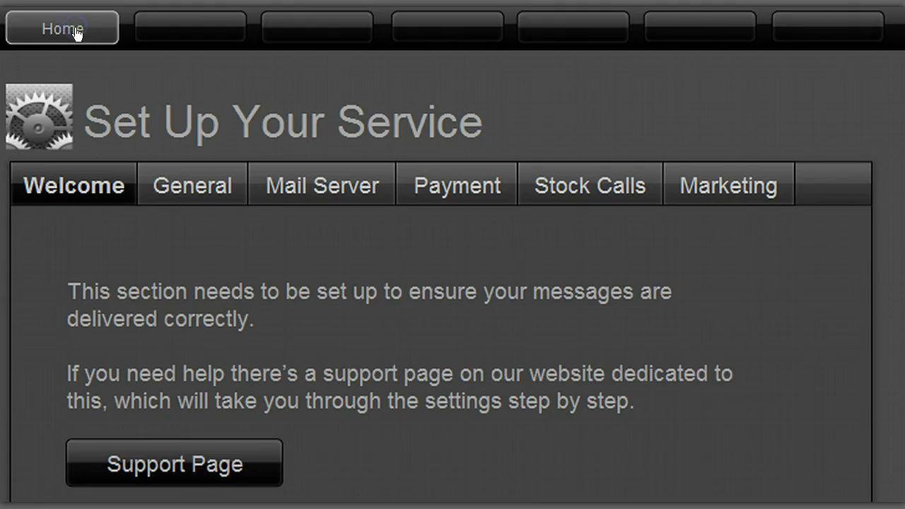
{"action": "left_click", "coordinate": [192, 183]}
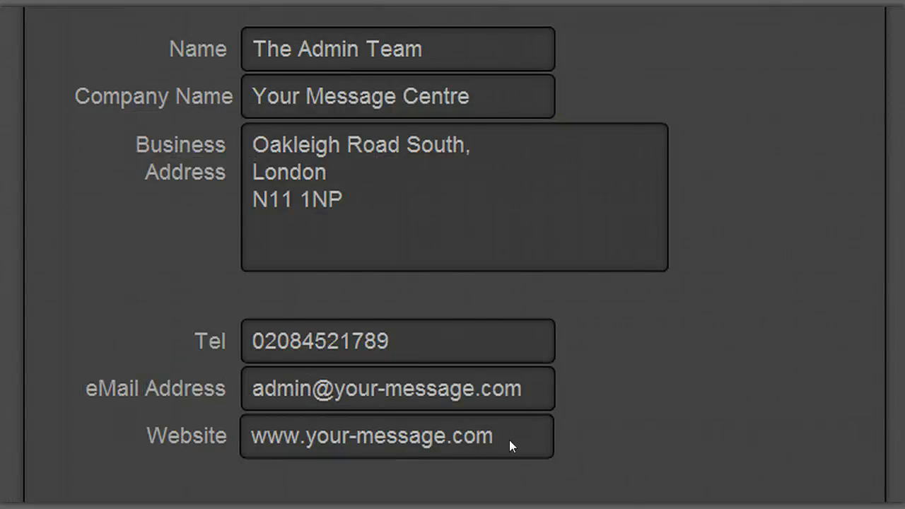
{"action": "left_click", "coordinate": [552, 57]}
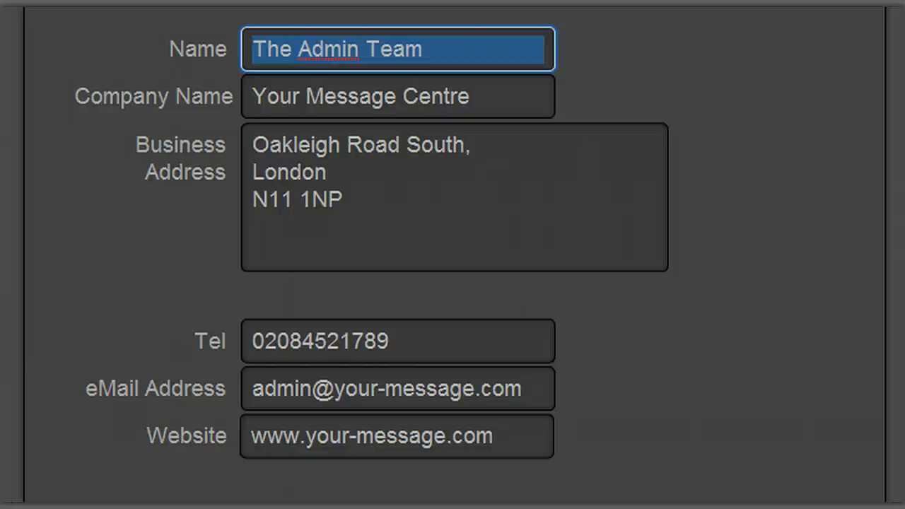
{"action": "left_click", "coordinate": [529, 99]}
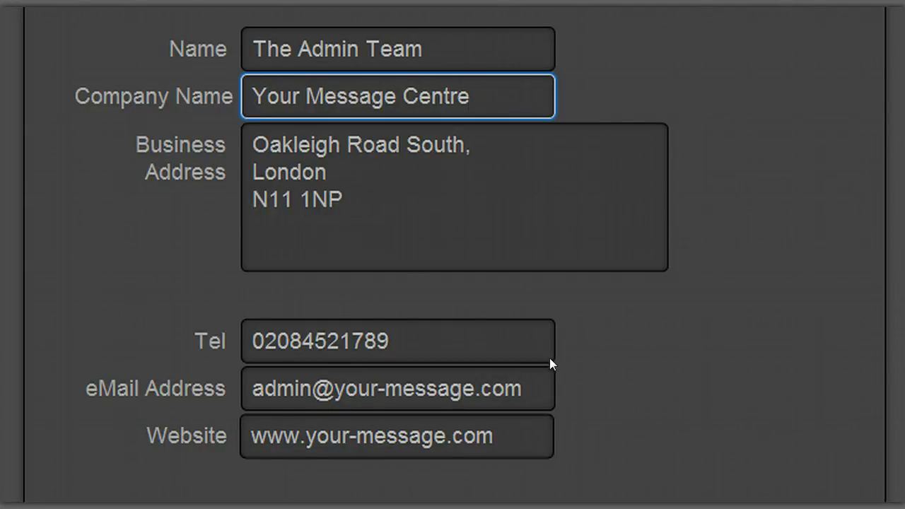
{"action": "left_click", "coordinate": [535, 341]}
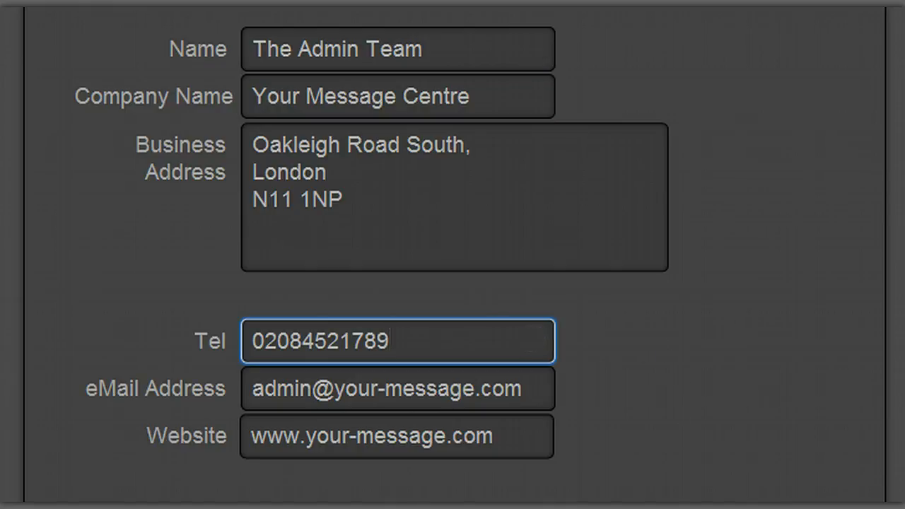
{"action": "key", "text": "Tab"}
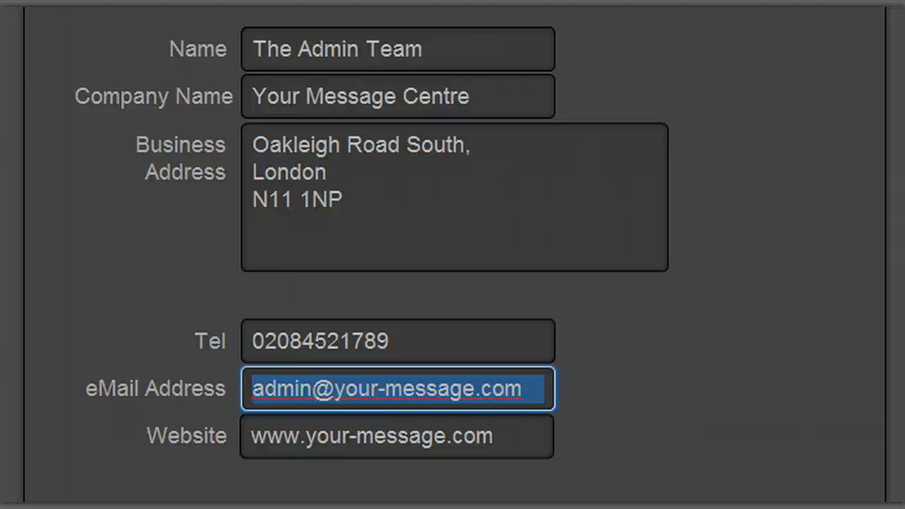
{"action": "left_click", "coordinate": [480, 442]}
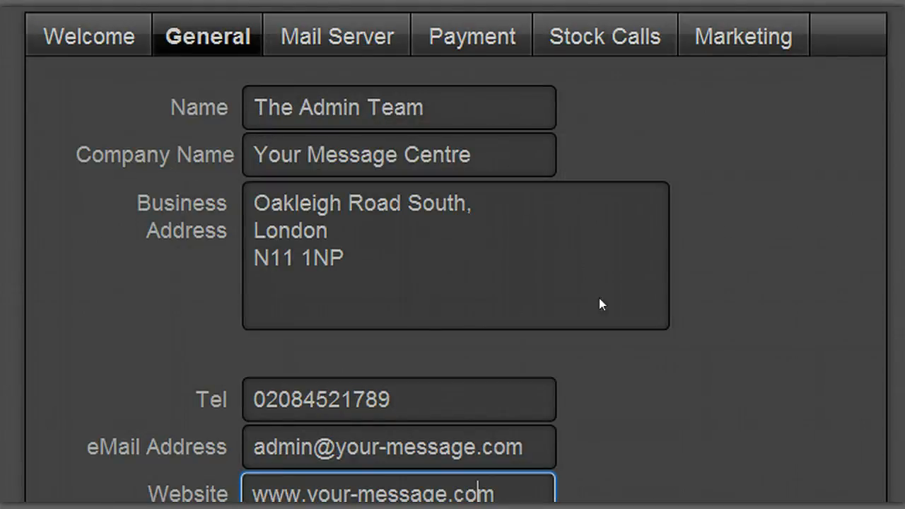
Review the Mail Server settings: SMTP server, port, username, password, reply address, email BCC and SMS server
{"action": "left_click", "coordinate": [365, 40]}
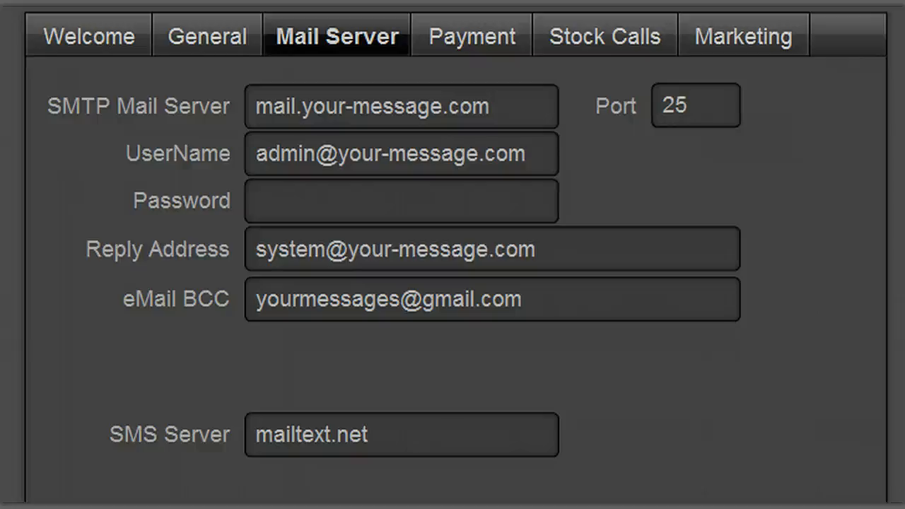
{"action": "left_click", "coordinate": [540, 123]}
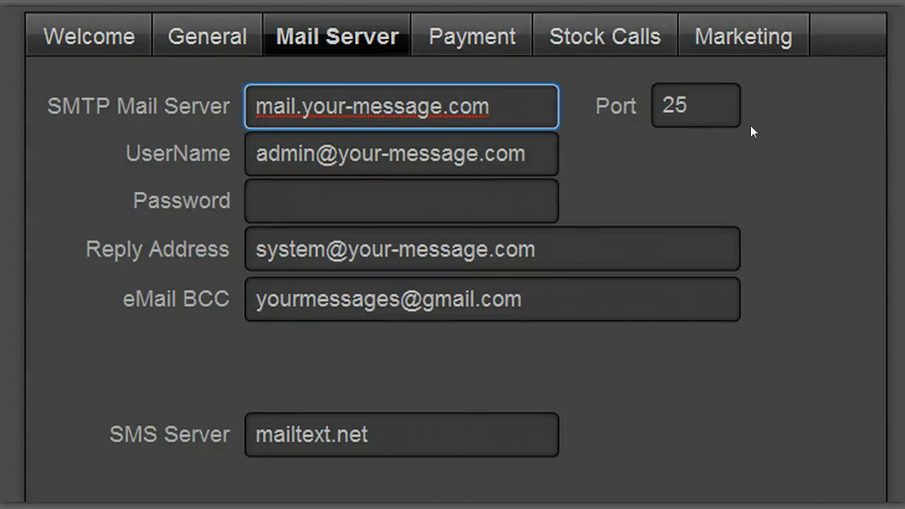
{"action": "left_click", "coordinate": [720, 111]}
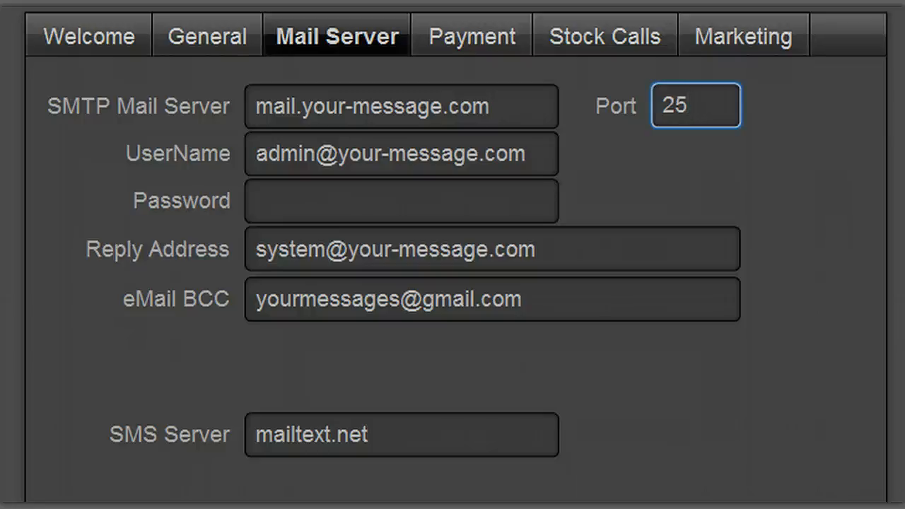
{"action": "left_click", "coordinate": [549, 159]}
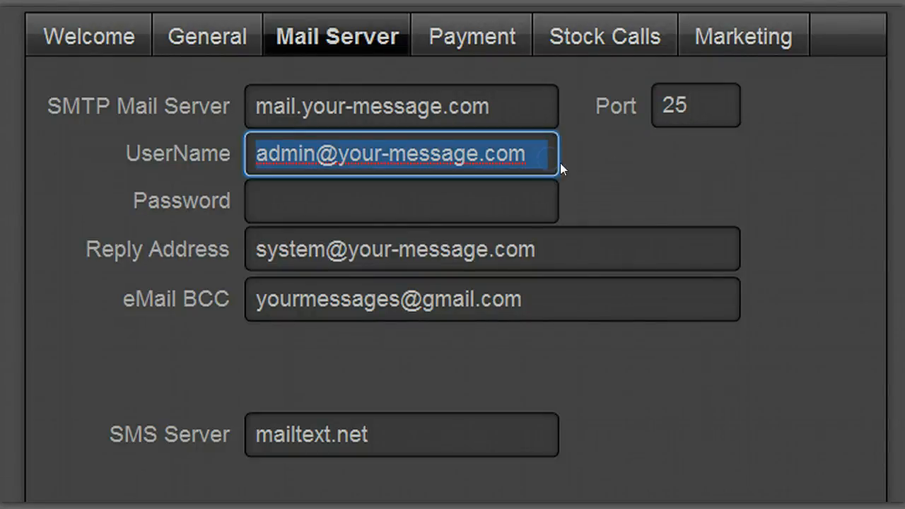
{"action": "left_click", "coordinate": [529, 204]}
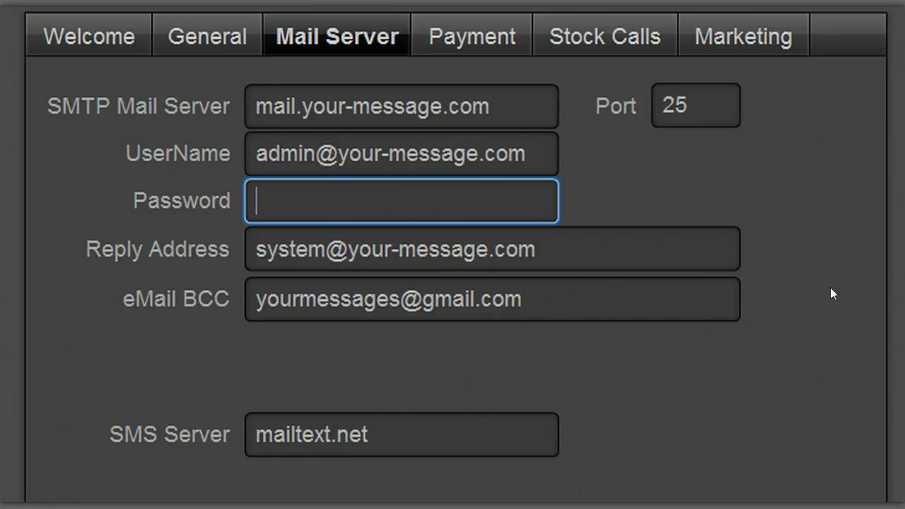
{"action": "left_click", "coordinate": [715, 248]}
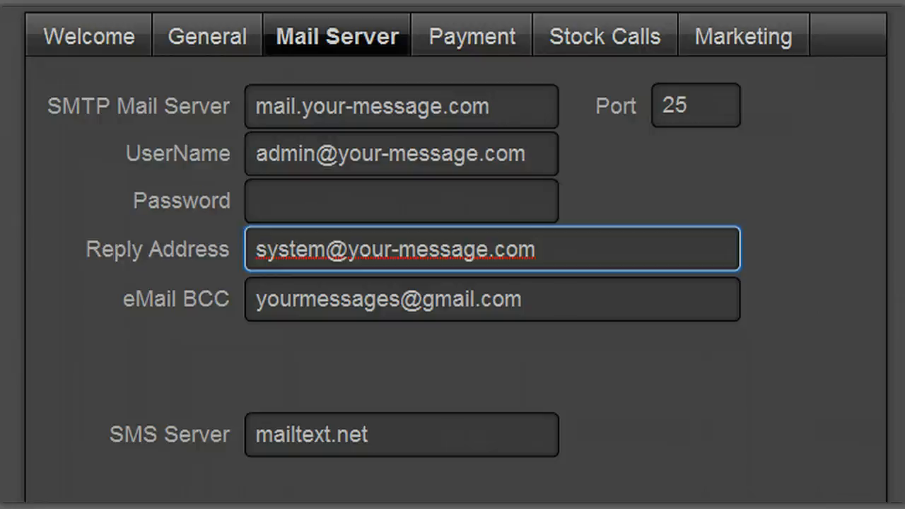
{"action": "left_click", "coordinate": [721, 308]}
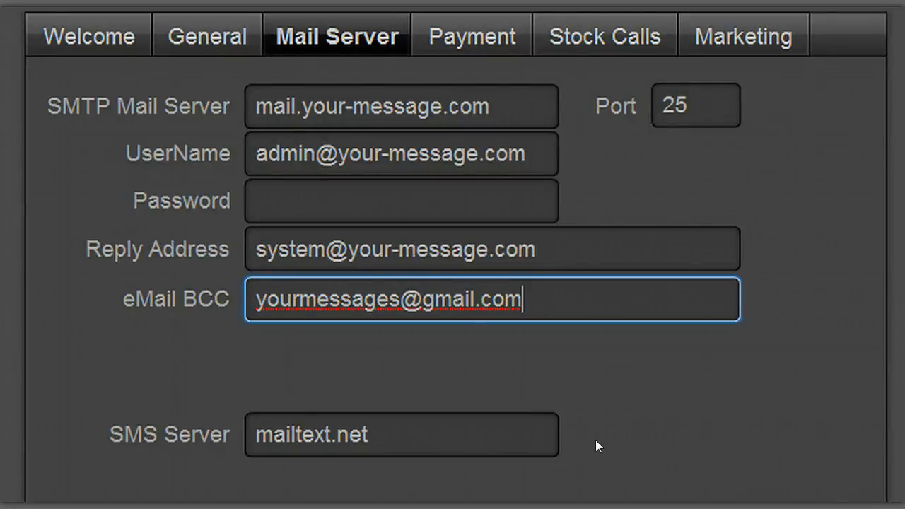
{"action": "left_click", "coordinate": [554, 441]}
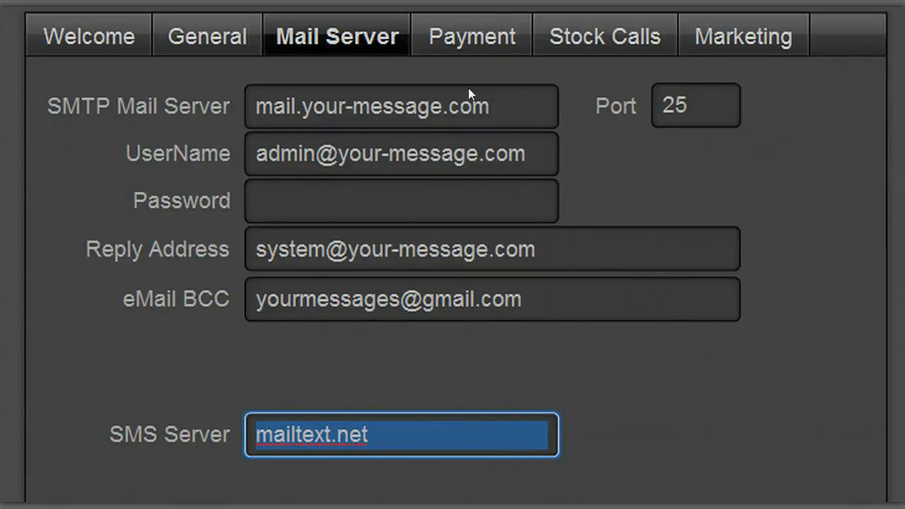
Review the Payment settings for the payment page address, payment instructions and tax number
{"action": "left_click", "coordinate": [458, 31]}
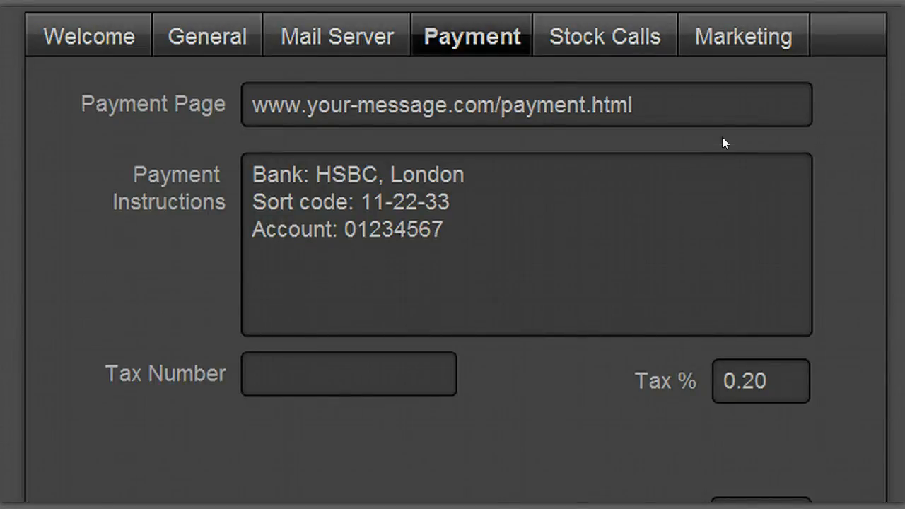
{"action": "left_click", "coordinate": [719, 116]}
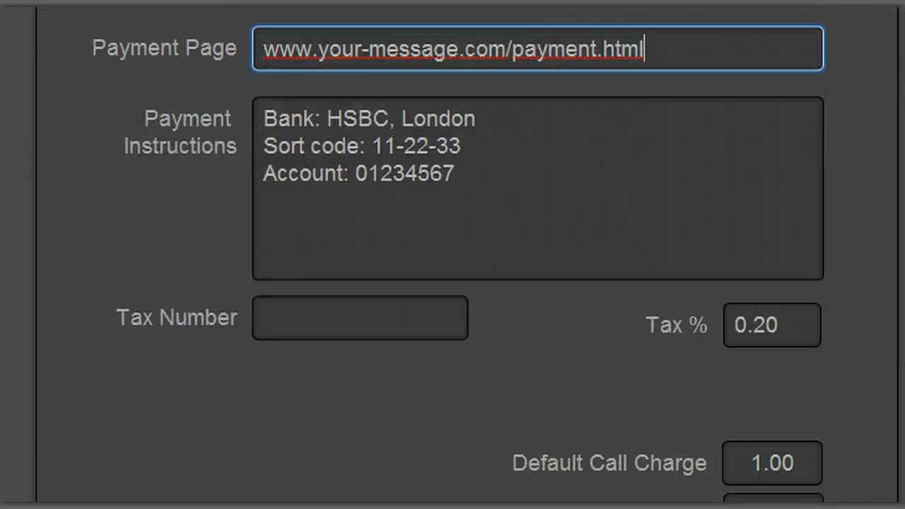
{"action": "left_click", "coordinate": [693, 202]}
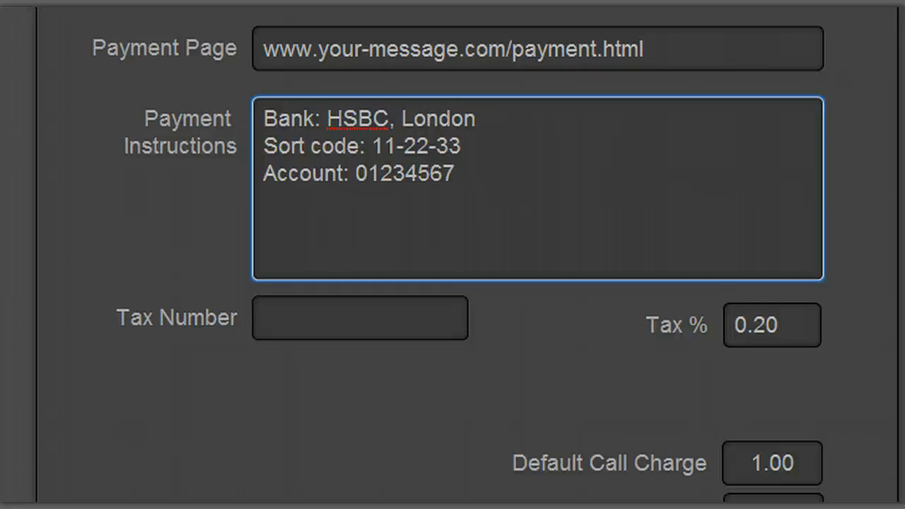
{"action": "left_click", "coordinate": [295, 319]}
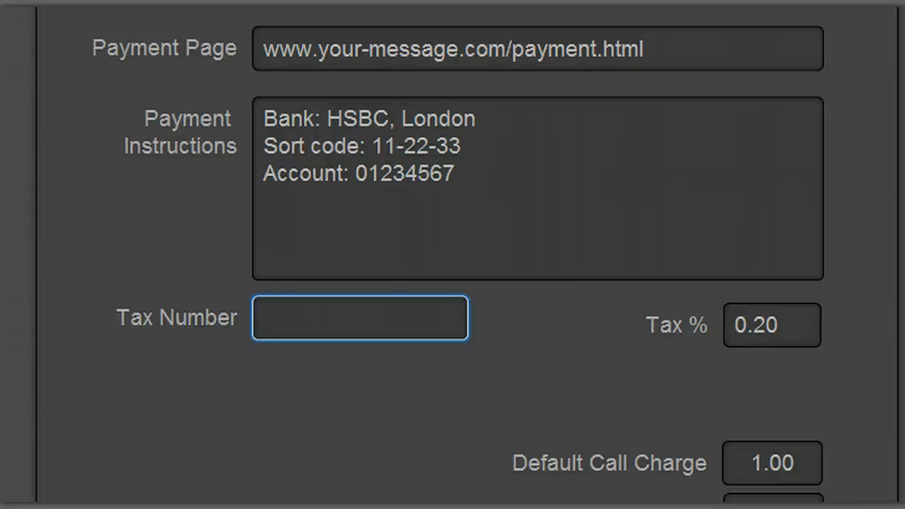
Set the tax percentage in the payment settings to 0.00
{"action": "left_click", "coordinate": [792, 321]}
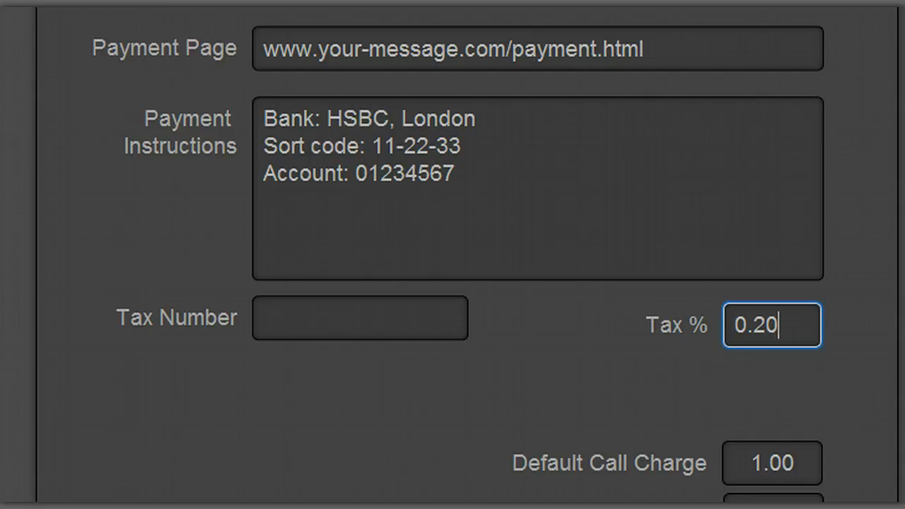
{"action": "key", "text": "BackSpace"}
{"action": "key", "text": "BackSpace"}
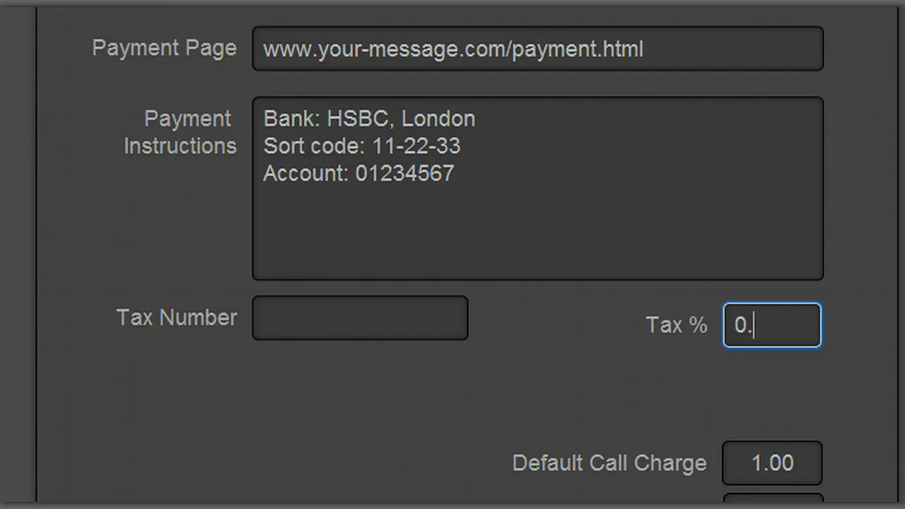
{"action": "type", "text": "00"}
{"action": "key", "text": "Tab"}
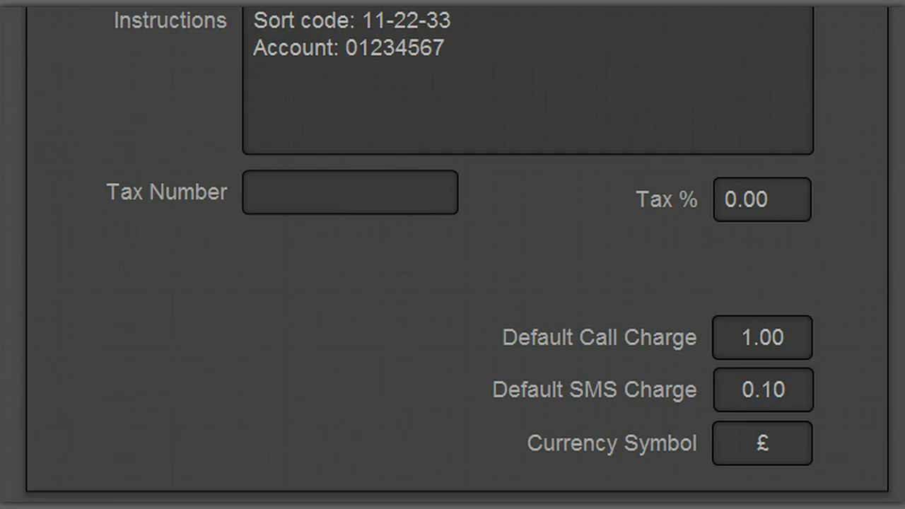
Check the default call charge, default SMS charge and currency symbol in the payment settings
{"action": "left_click", "coordinate": [790, 342]}
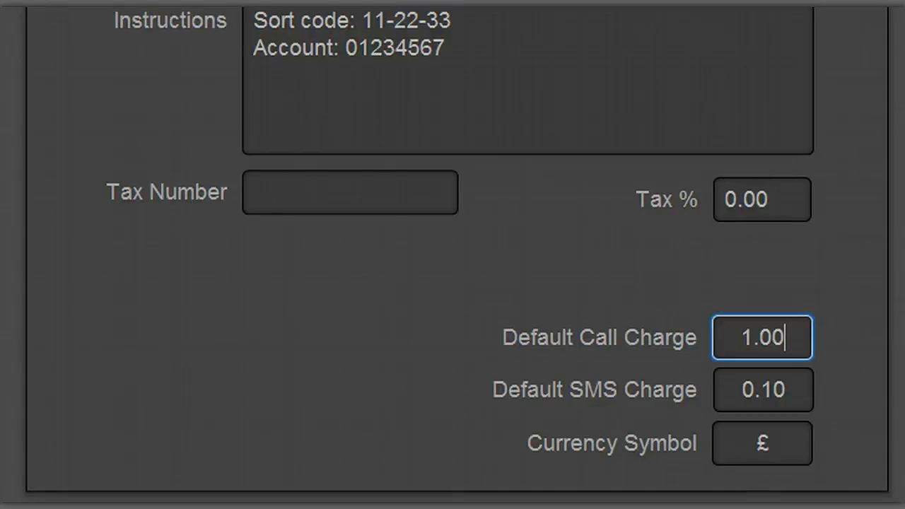
{"action": "left_click", "coordinate": [797, 382]}
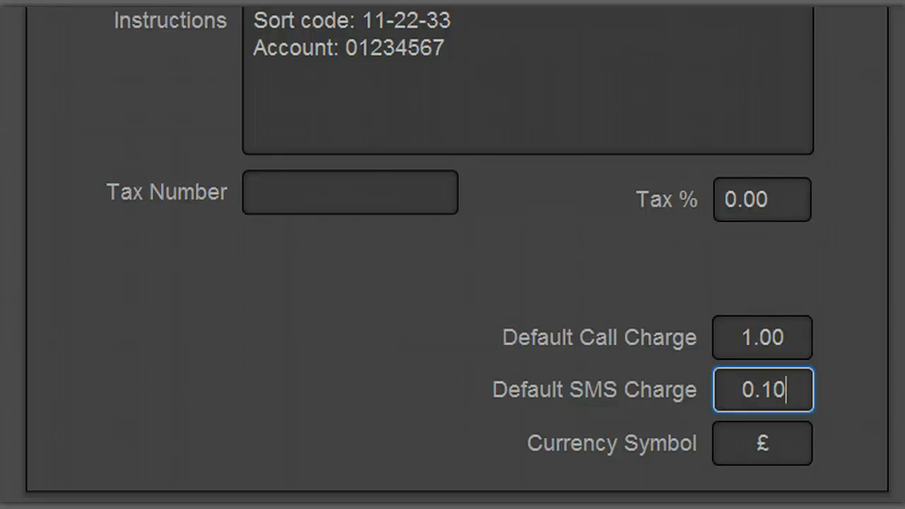
{"action": "left_click", "coordinate": [788, 448]}
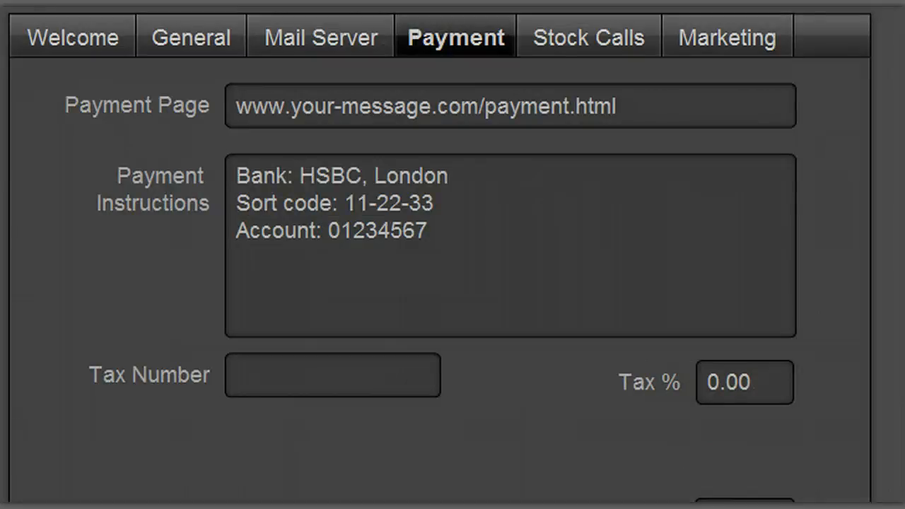
Open the stock calls and examine the title, call type options and priority of the "06. Called Previously" entry
{"action": "left_click", "coordinate": [594, 41]}
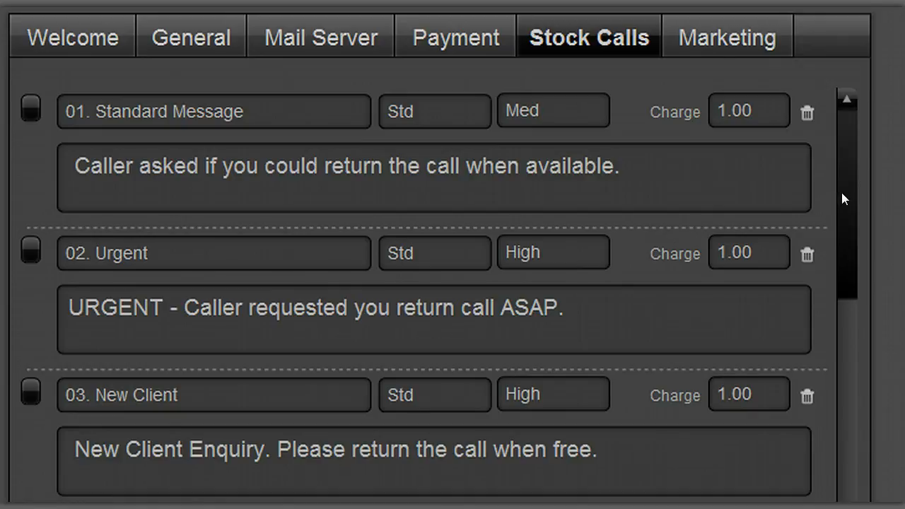
{"action": "left_click_drag", "start_coordinate": [842, 192], "coordinate": [848, 404]}
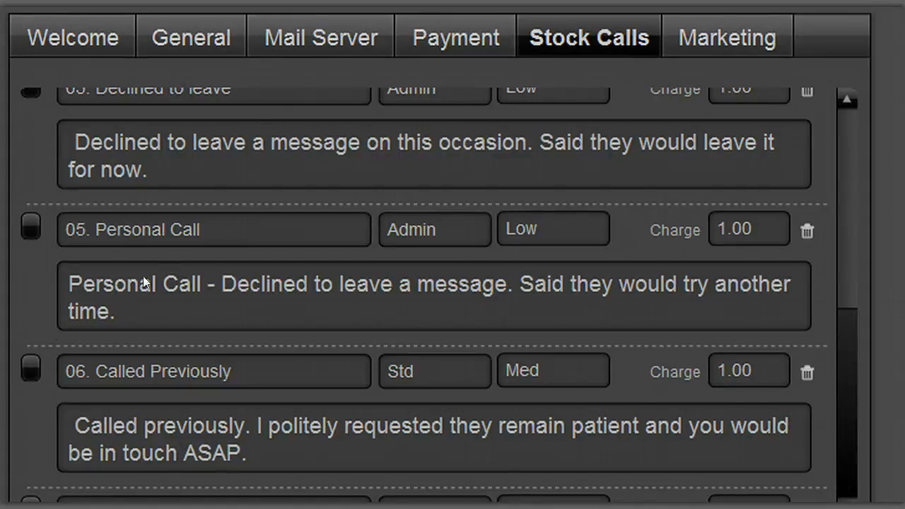
{"action": "left_click", "coordinate": [253, 369]}
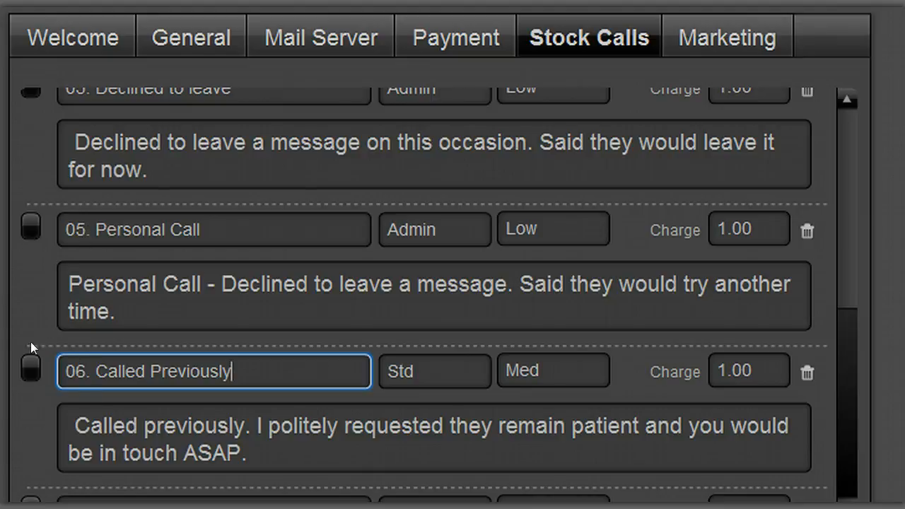
{"action": "left_click", "coordinate": [445, 365]}
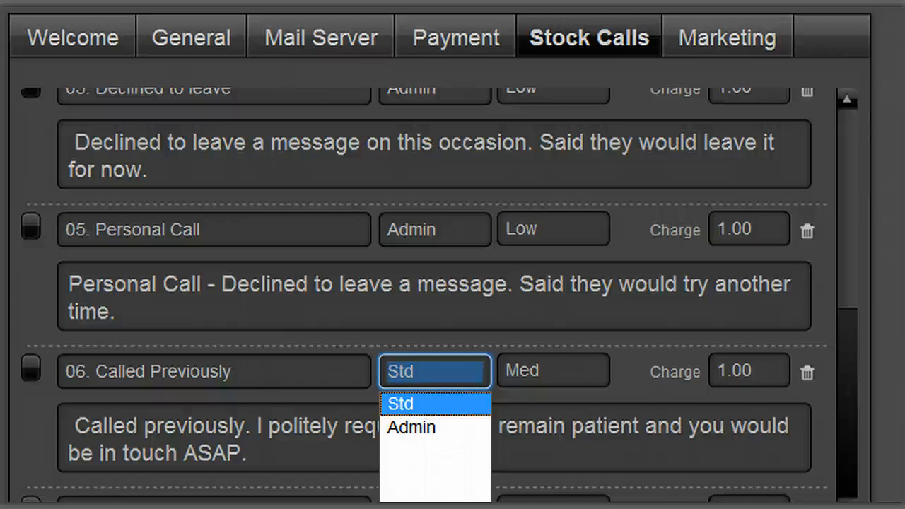
{"action": "left_click", "coordinate": [590, 360]}
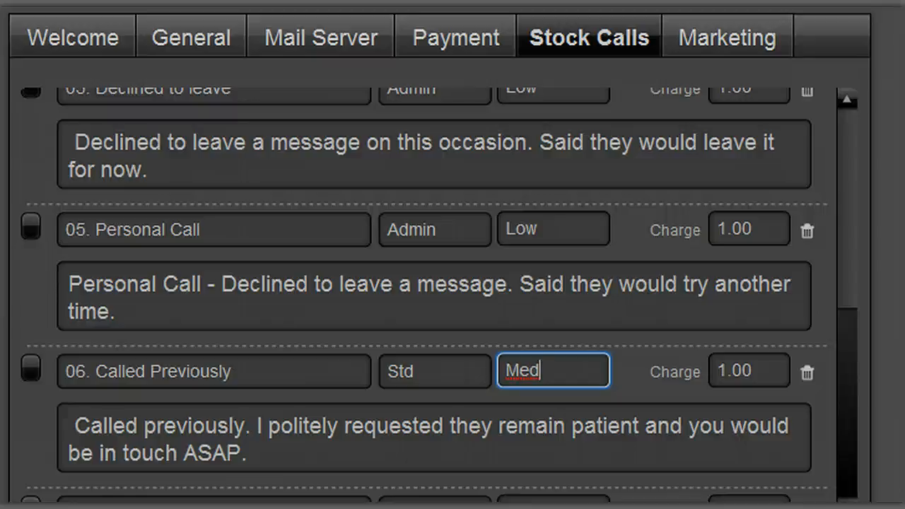
Set the charge of the "06. Called Previously" stock call to 0.50 and commit the entry
{"action": "left_click", "coordinate": [764, 366]}
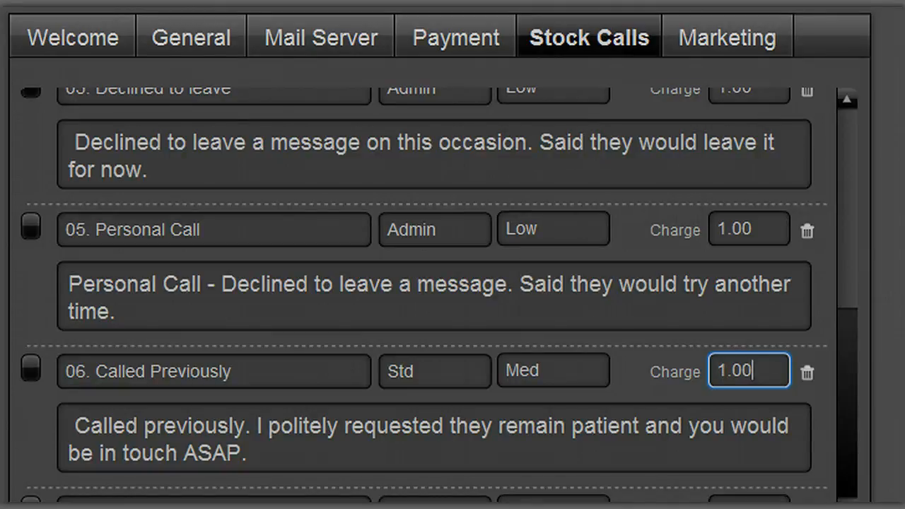
{"action": "left_click_drag", "start_coordinate": [771, 373], "coordinate": [673, 369]}
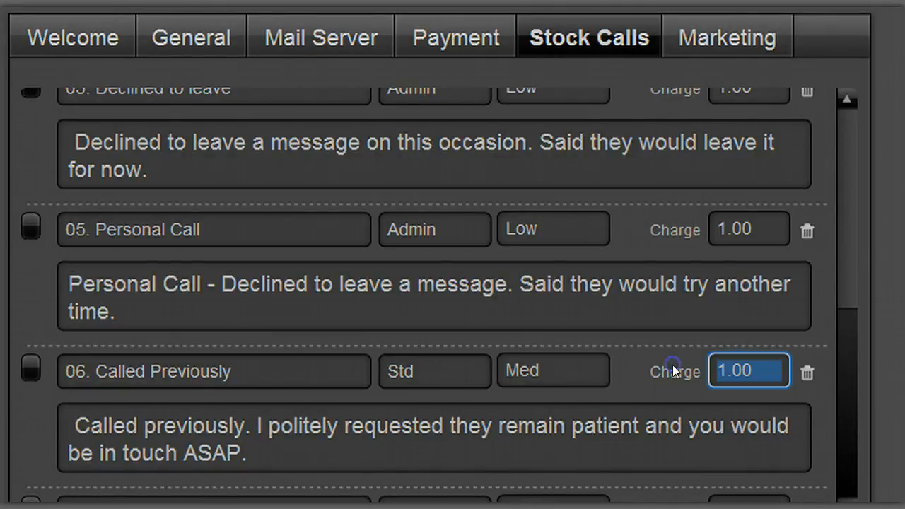
{"action": "type", "text": "0.50"}
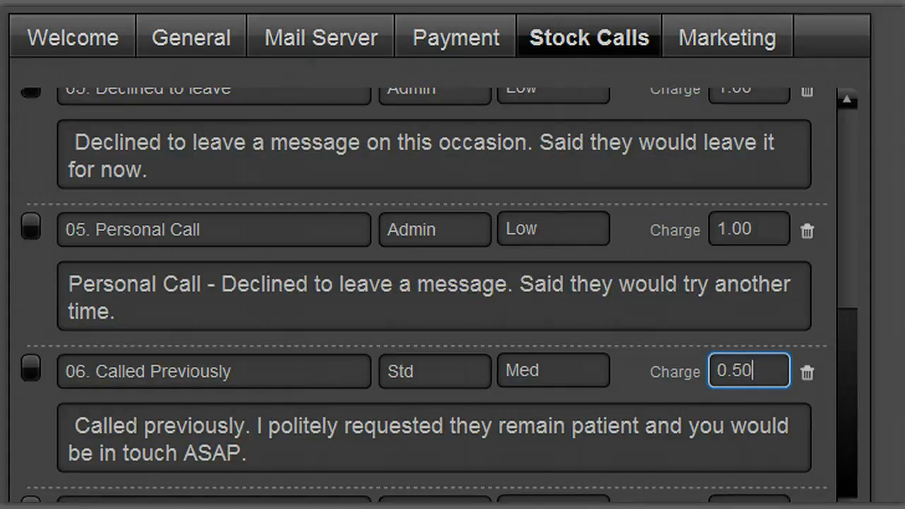
{"action": "left_click", "coordinate": [340, 461]}
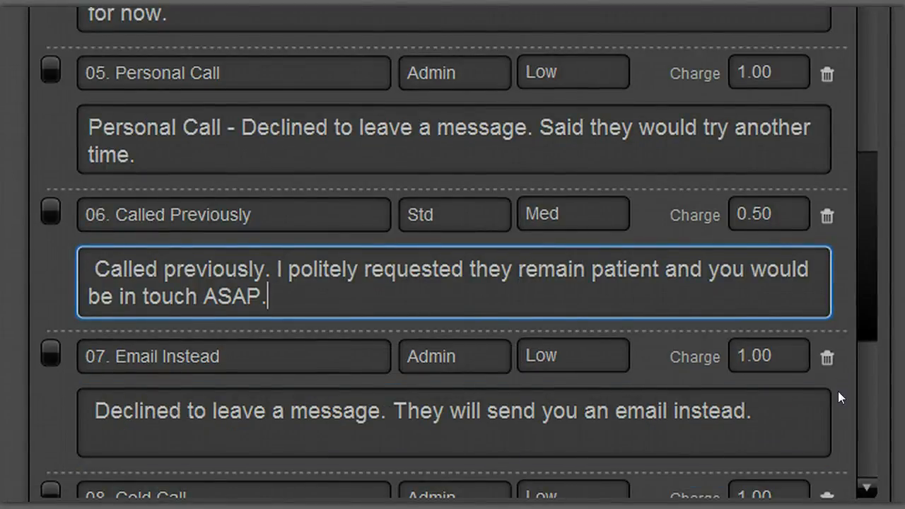
{"action": "left_click", "coordinate": [898, 411]}
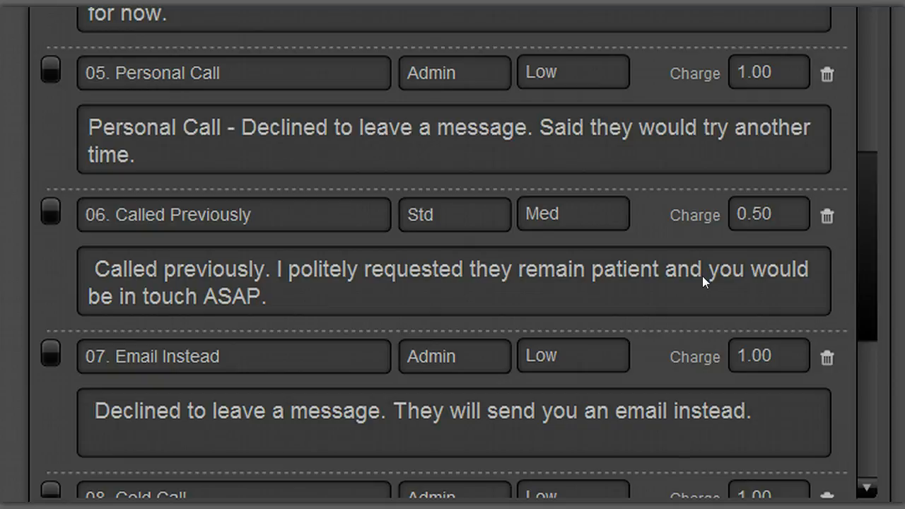
Go to the blank entry at the end of the stock calls list and open its title for editing
{"action": "scroll", "coordinate": [702, 276], "scroll_direction": "down", "scroll_amount": 5}
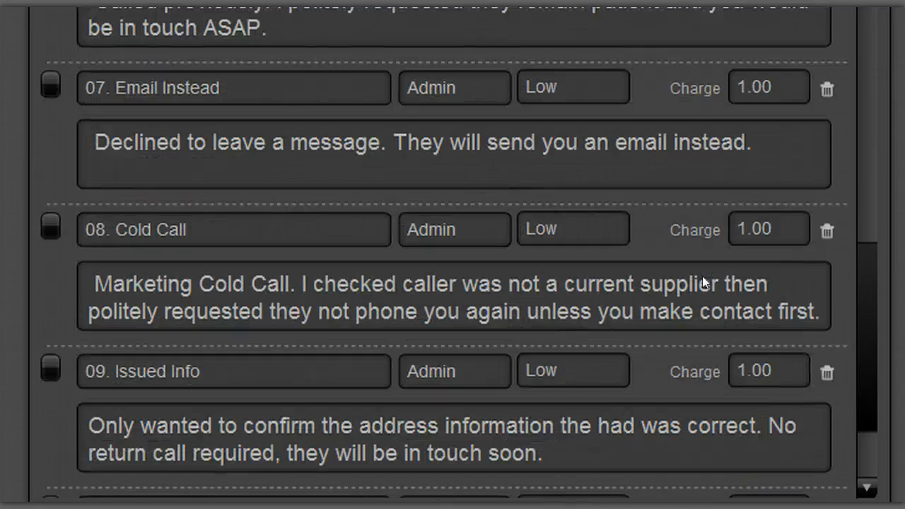
{"action": "scroll", "coordinate": [702, 278], "scroll_direction": "down", "scroll_amount": 1}
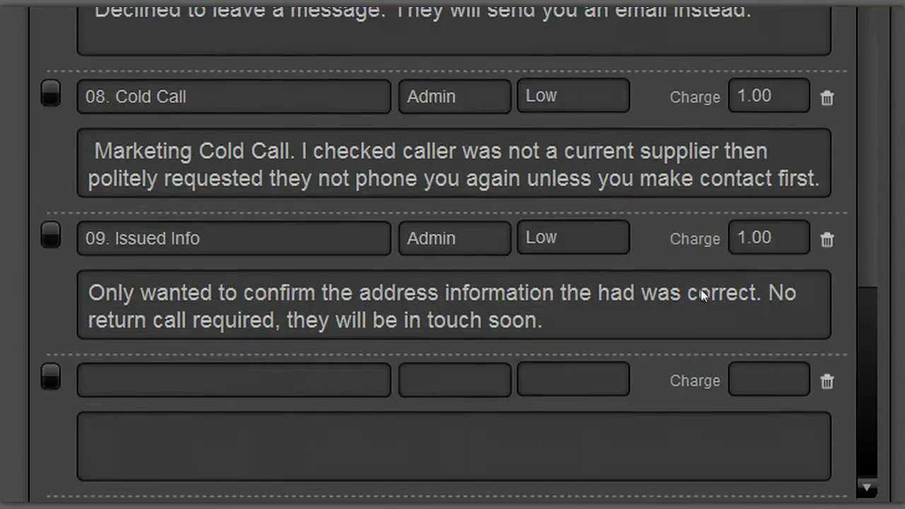
{"action": "left_click", "coordinate": [261, 384]}
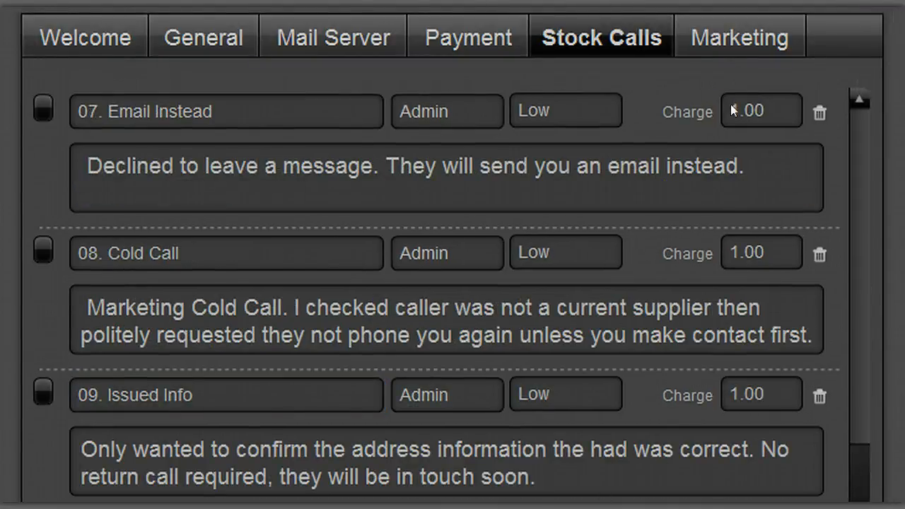
Open the marketing note for client messages for editing
{"action": "left_click", "coordinate": [757, 43]}
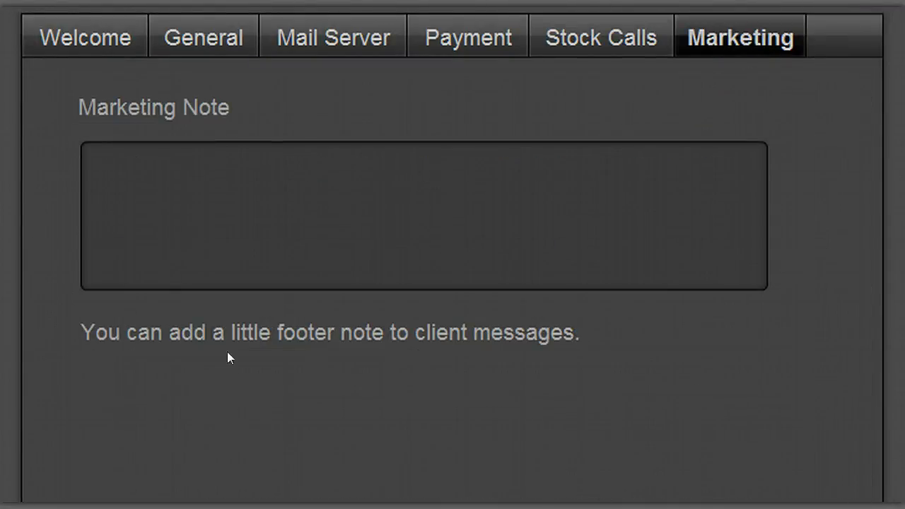
{"action": "left_click", "coordinate": [268, 253]}
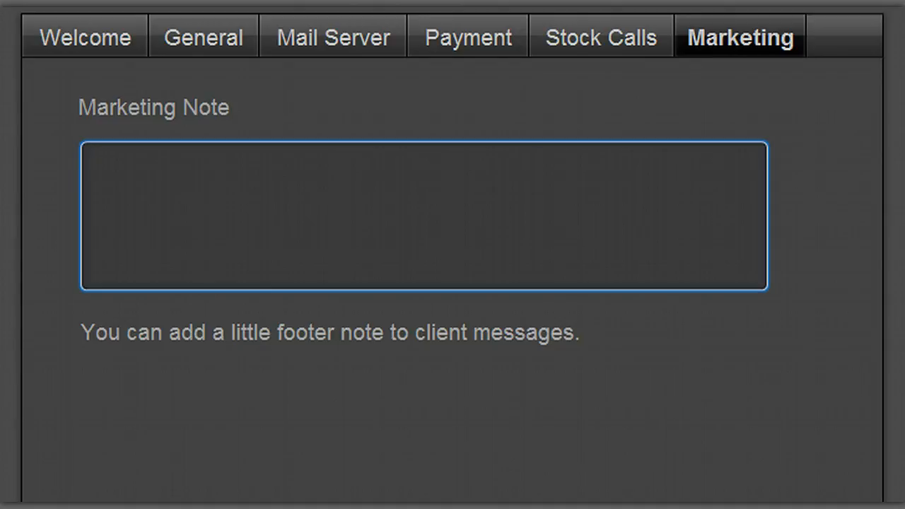